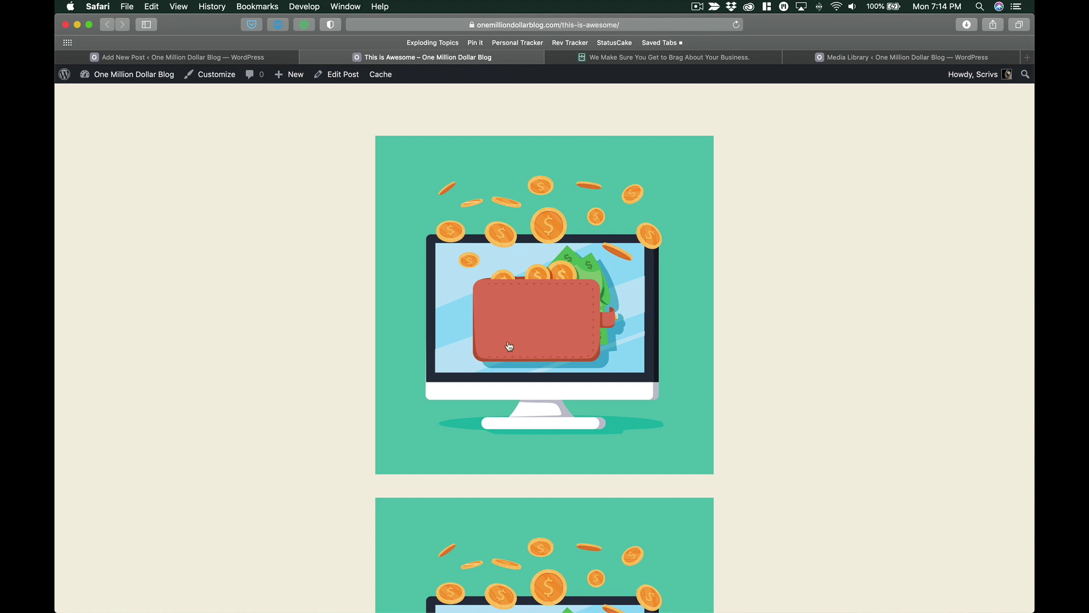
{"action": "scroll", "coordinate": [508, 357], "scroll_direction": "down", "scroll_amount": 5}
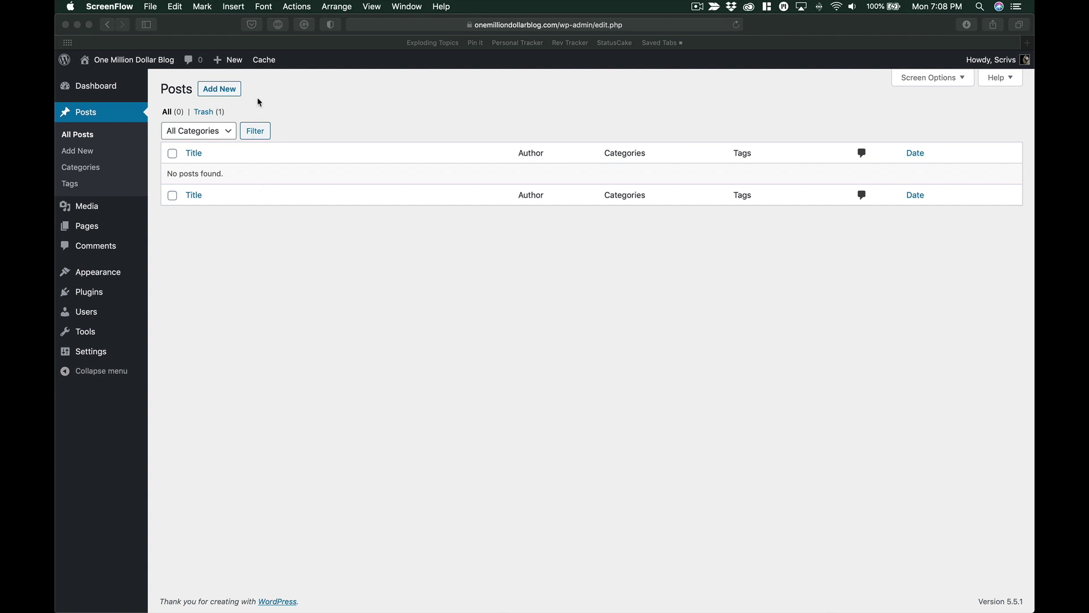
Create a new post titled 'This is Awesome' and open the block chooser for its body.
{"action": "left_click", "coordinate": [227, 90]}
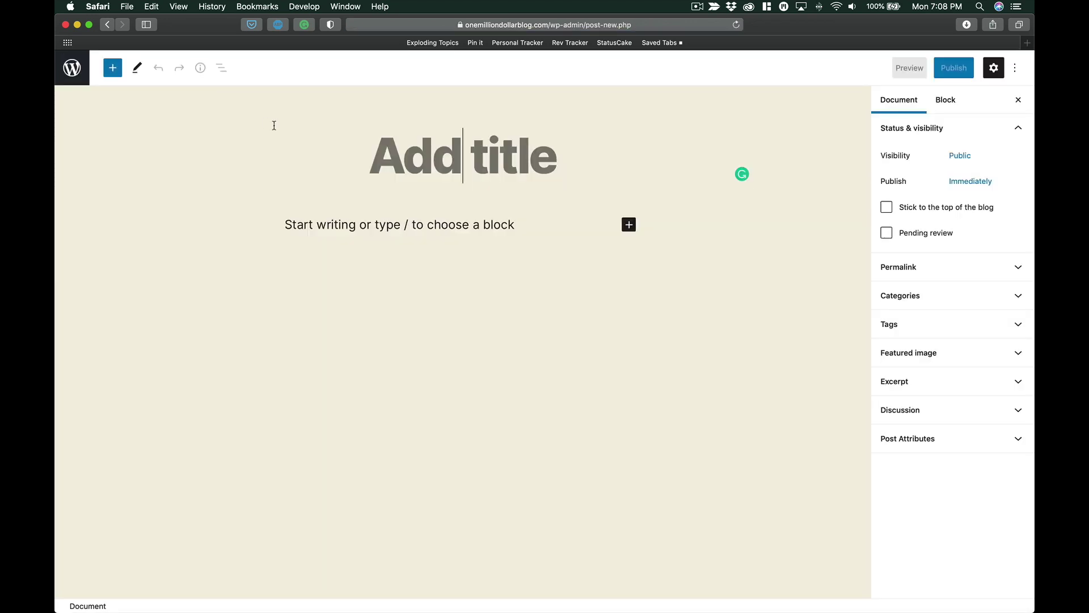
{"action": "type", "text": "This is Awe"}
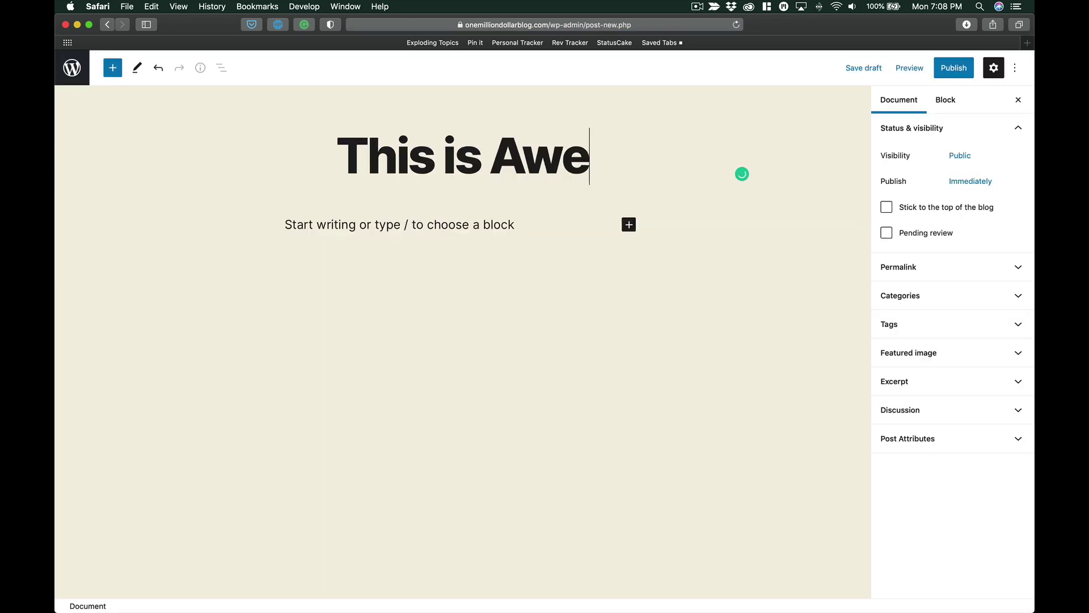
{"action": "type", "text": "some"}
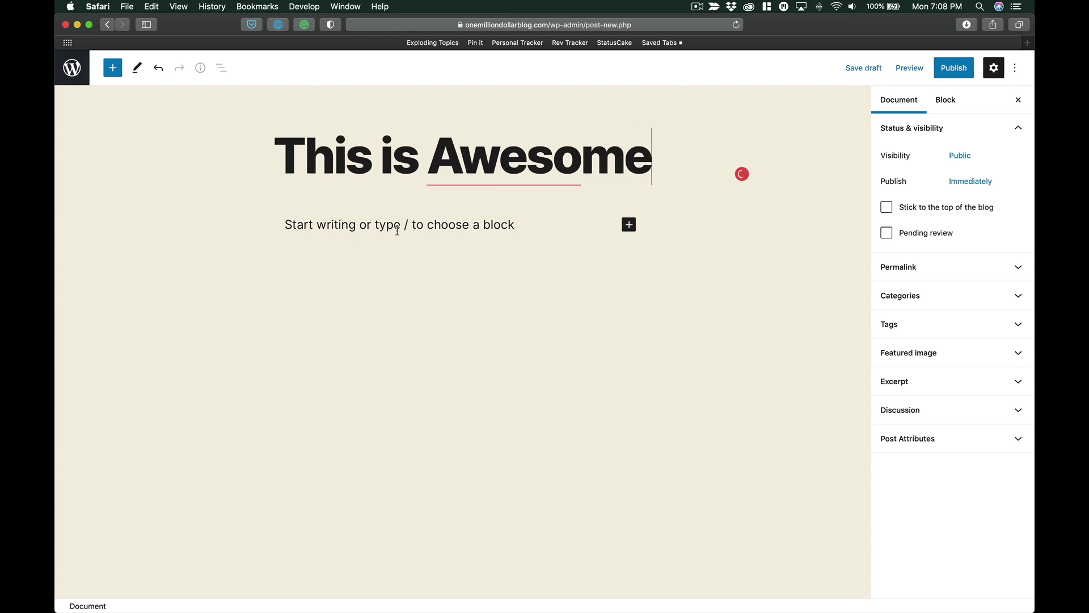
{"action": "key", "text": "Return"}
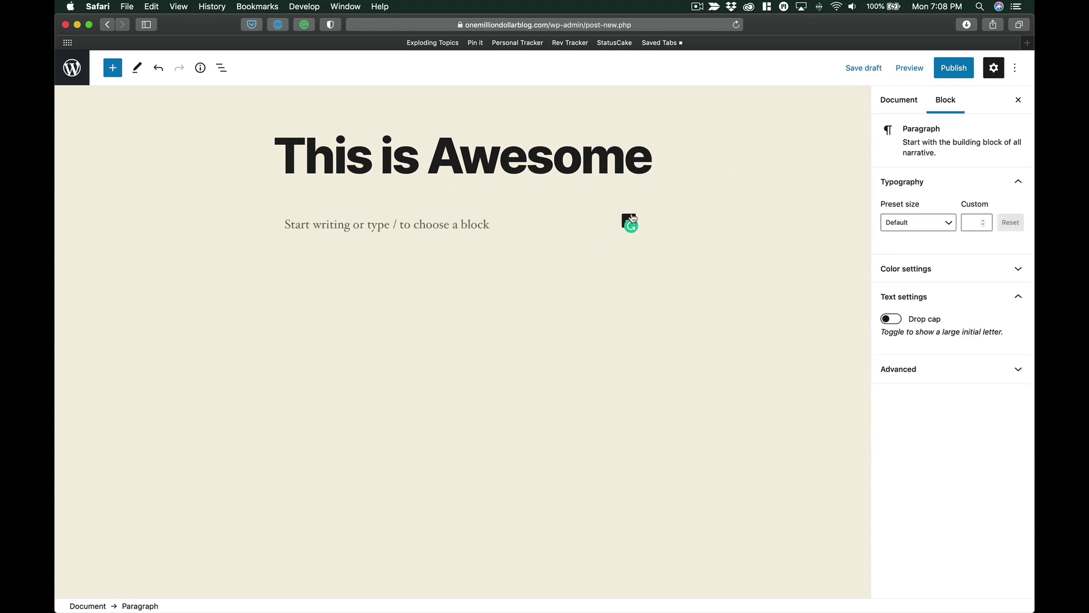
{"action": "left_click", "coordinate": [630, 221]}
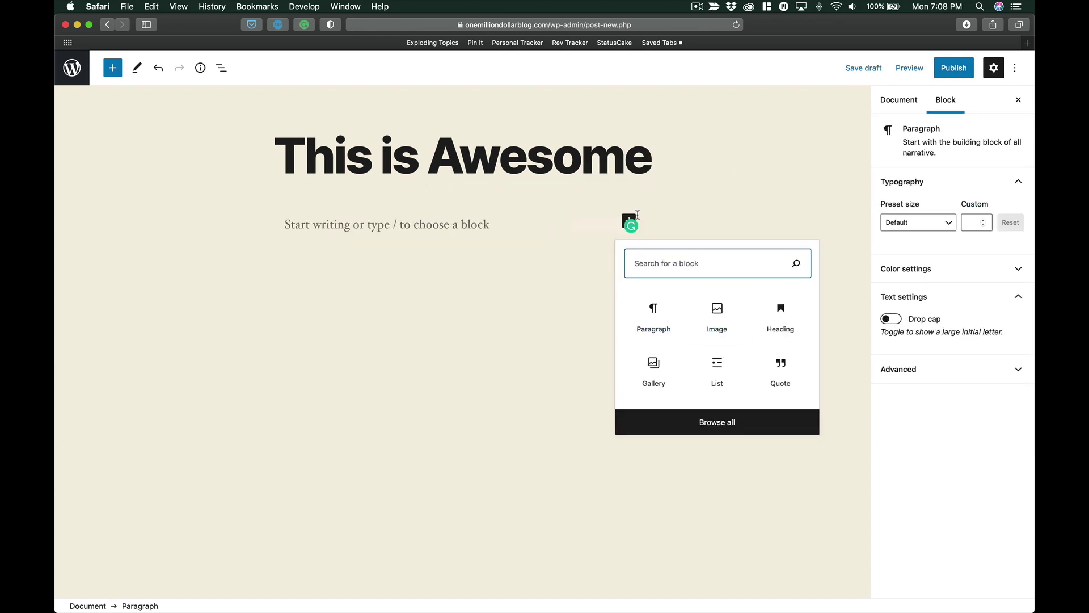
Insert an Image block with the AdobeStock coin-and-wallet JPEG uploaded from Downloads.
{"action": "left_click", "coordinate": [719, 323]}
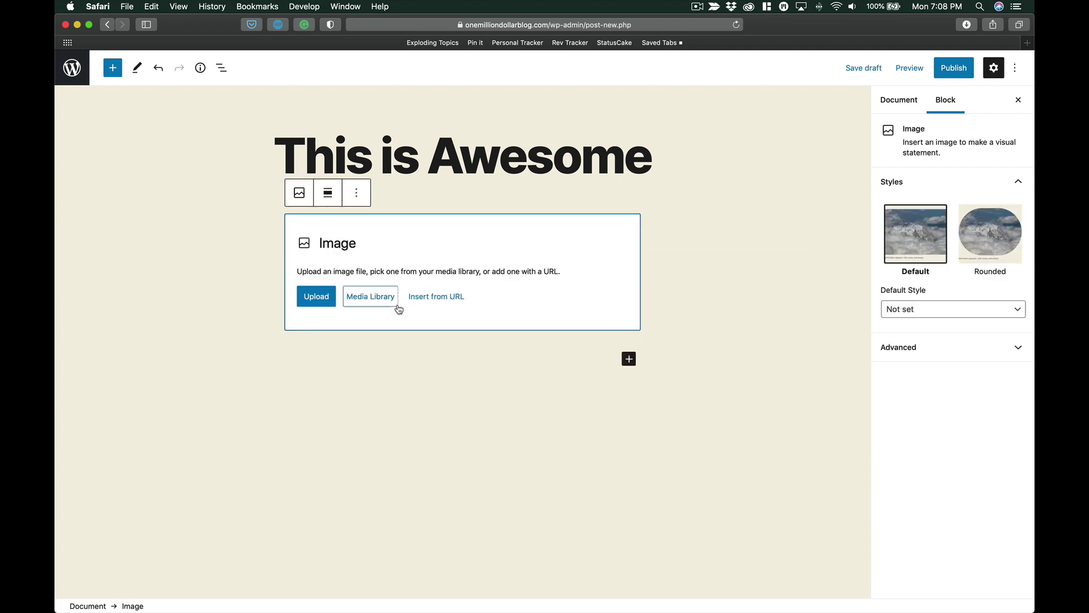
{"action": "left_click", "coordinate": [314, 298]}
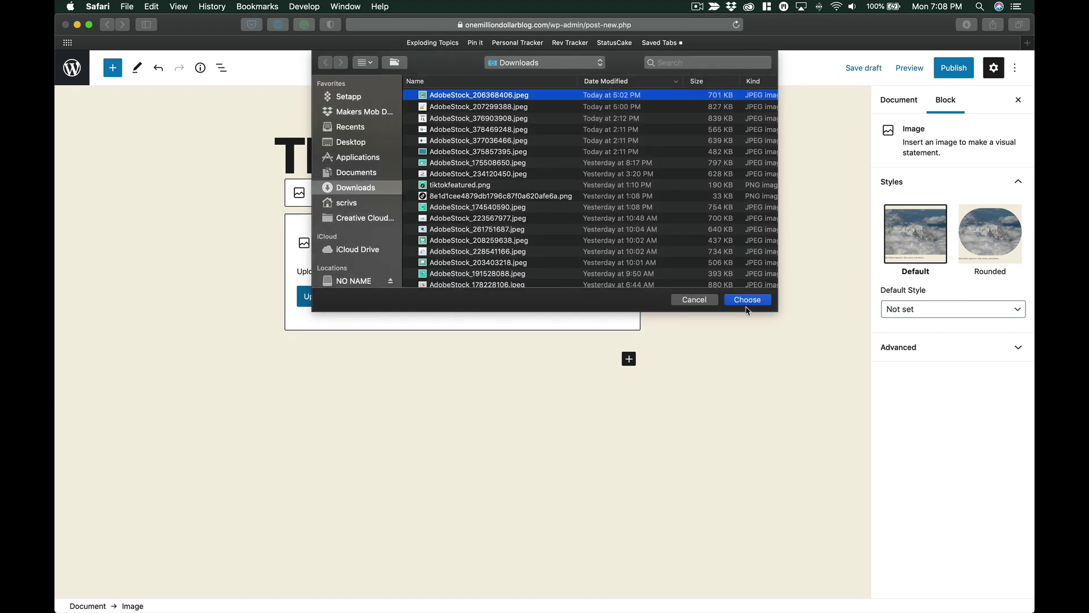
{"action": "left_click", "coordinate": [747, 300]}
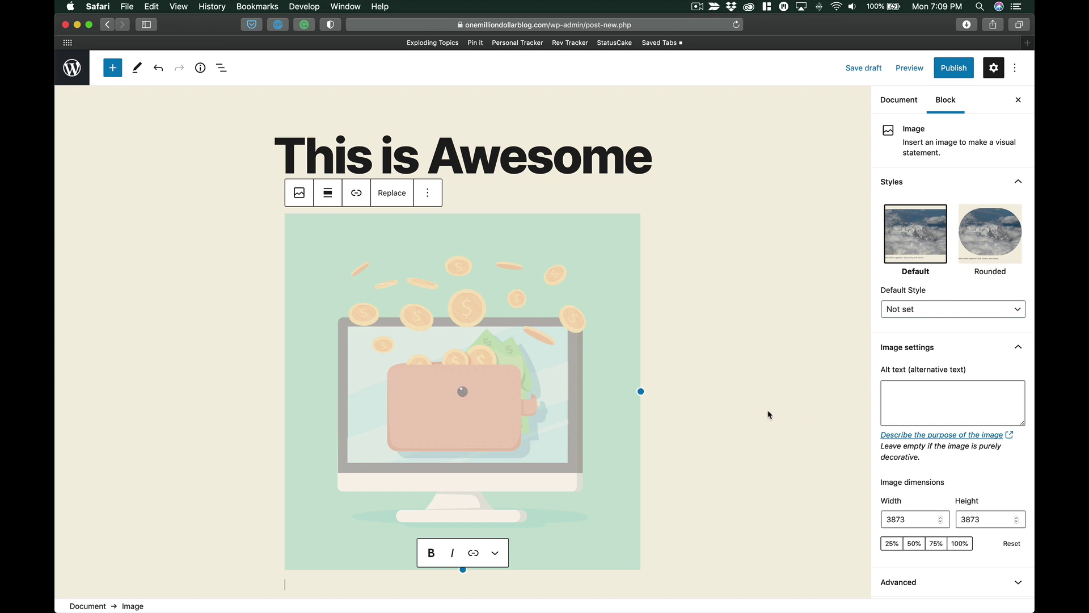
{"action": "left_click", "coordinate": [574, 406]}
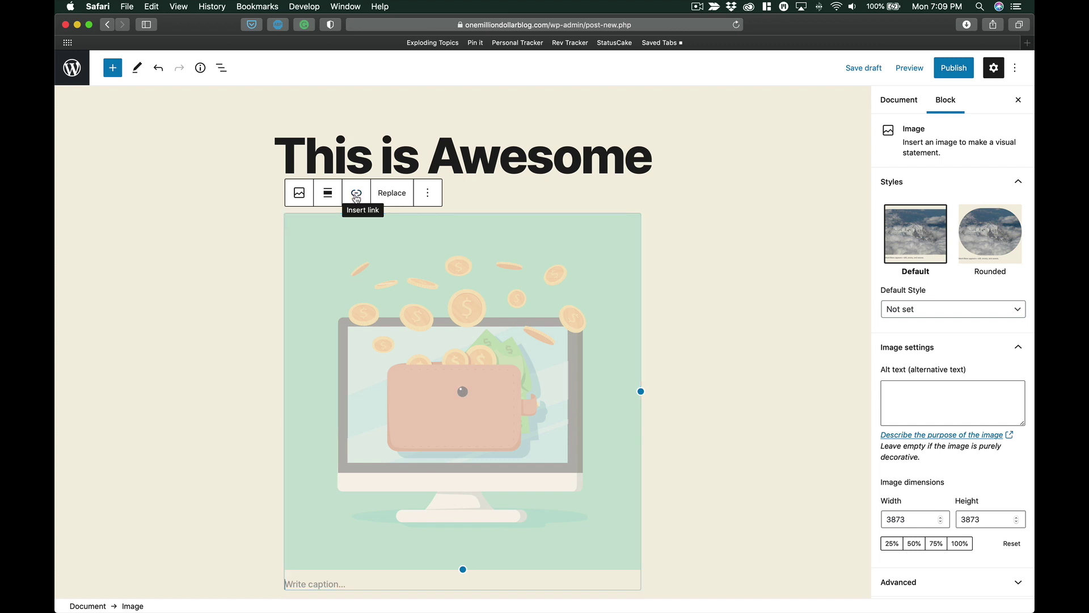
{"action": "left_click", "coordinate": [362, 197]}
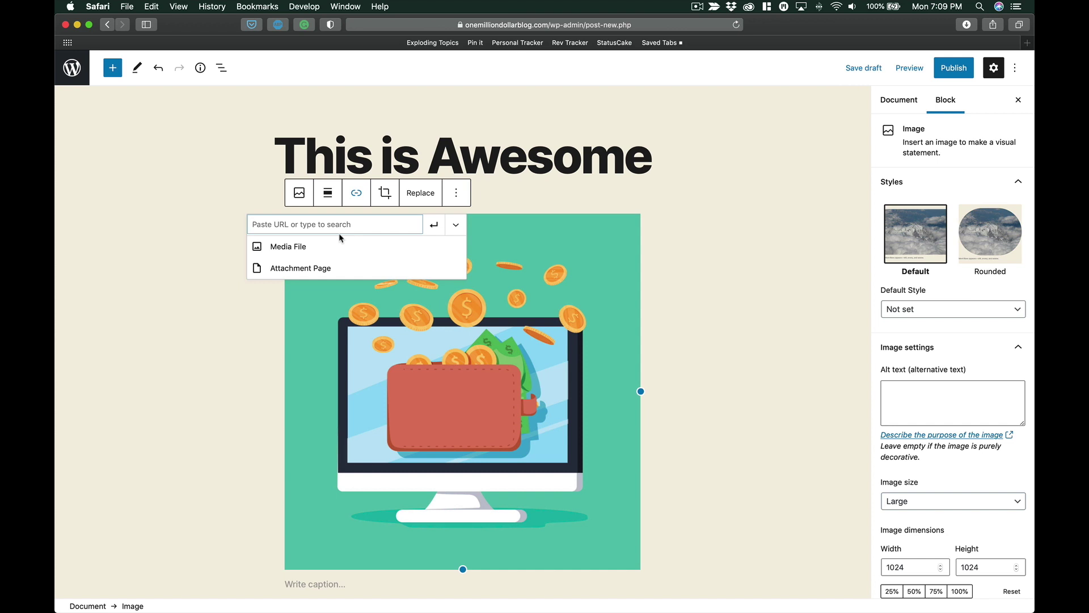
{"action": "type", "text": "https://pc"}
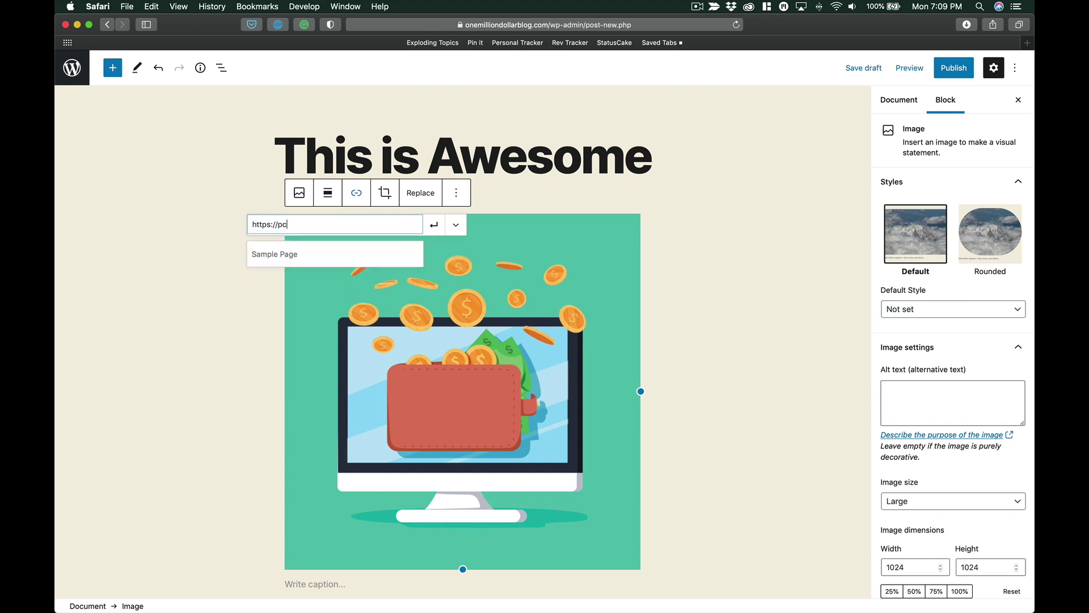
{"action": "key", "text": "BackSpace"}
{"action": "type", "text": "ocketbusiness.c"}
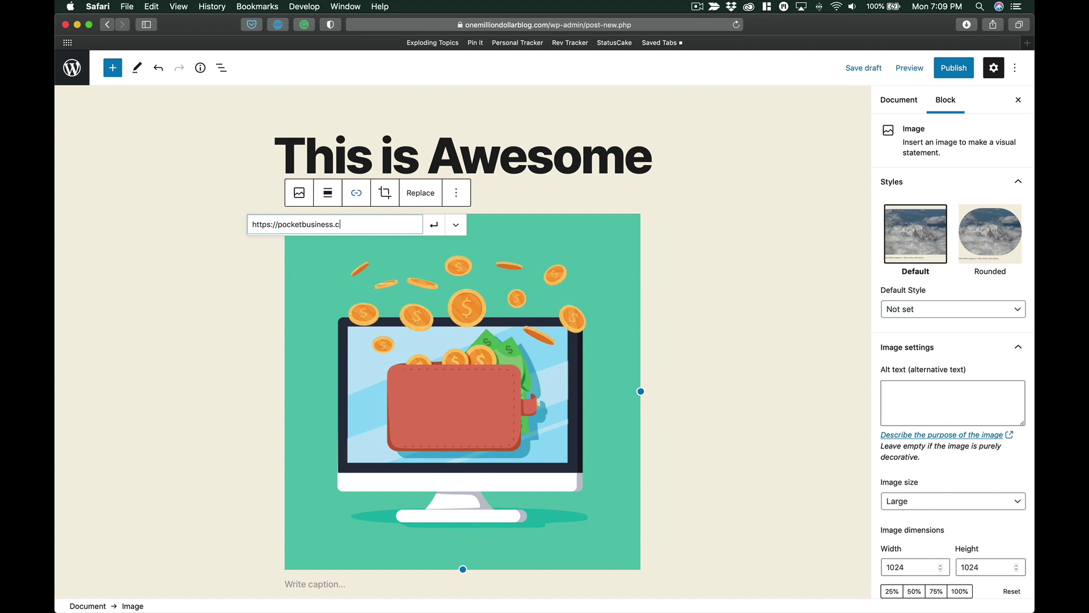
{"action": "type", "text": "om"}
{"action": "left_click", "coordinate": [455, 226]}
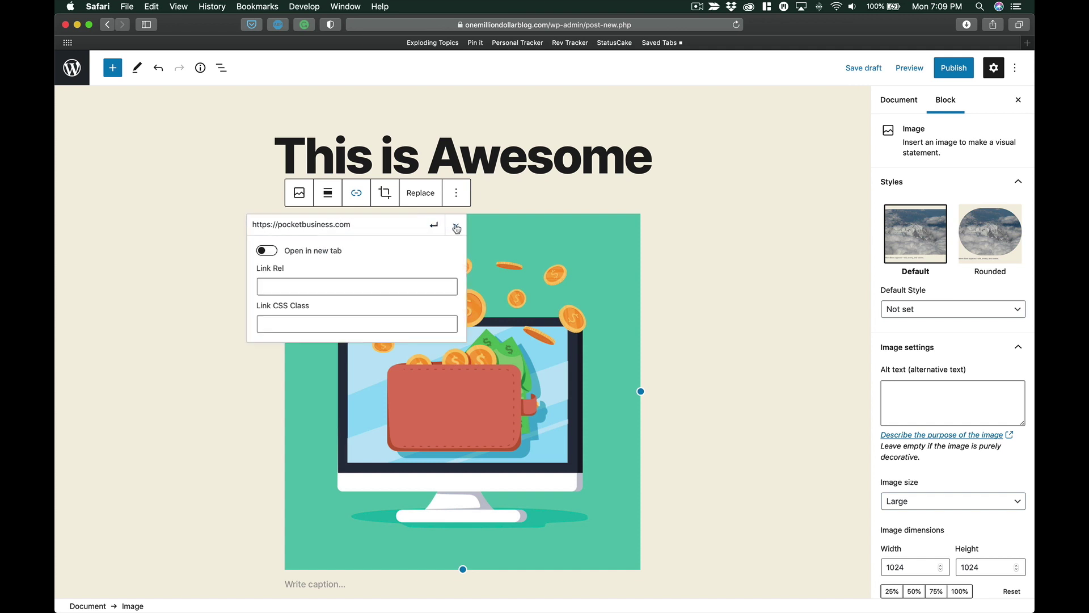
{"action": "left_click", "coordinate": [269, 253]}
{"action": "left_click", "coordinate": [433, 225]}
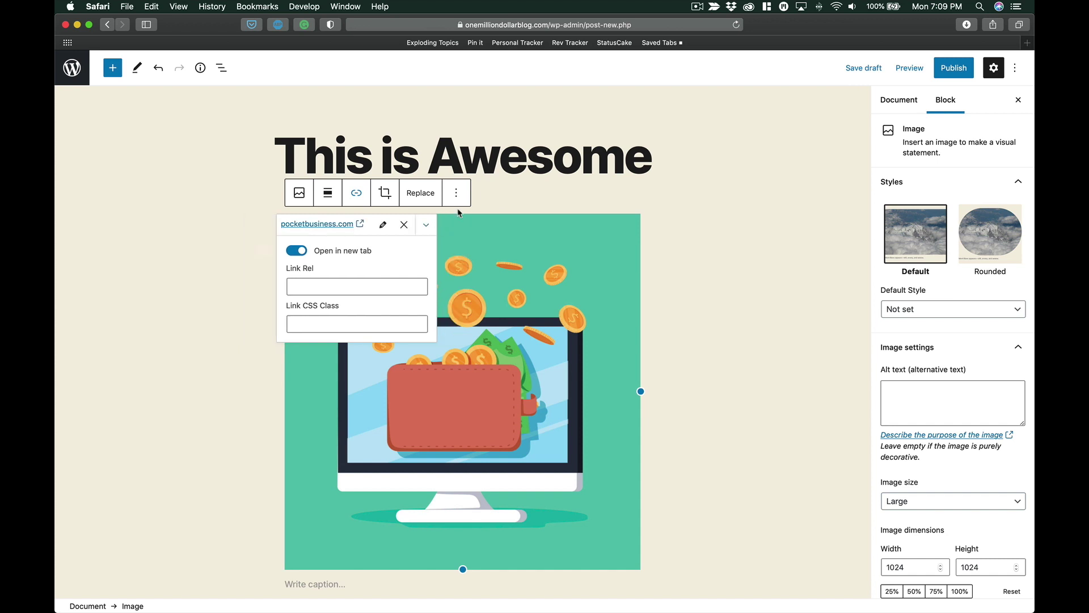
{"action": "left_click", "coordinate": [534, 189]}
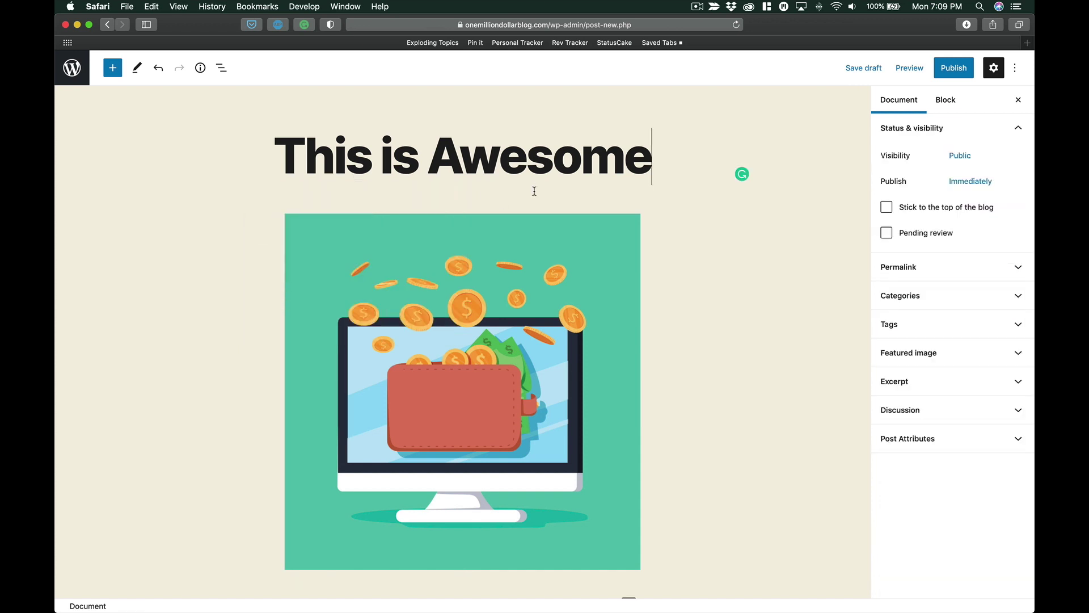
Publish the post and view it live.
{"action": "left_click", "coordinate": [952, 72]}
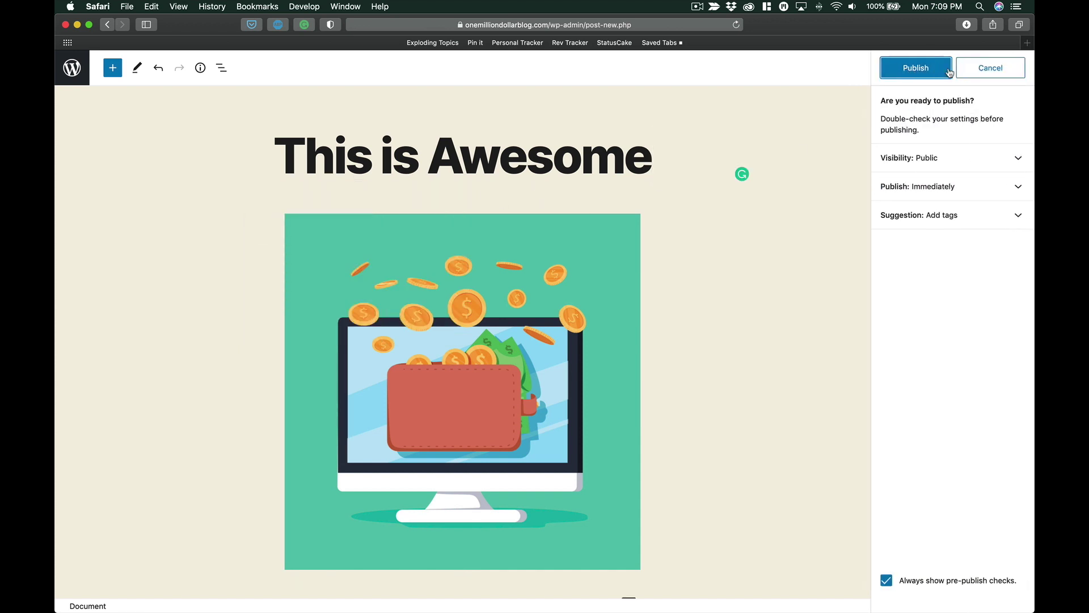
{"action": "left_click", "coordinate": [933, 75]}
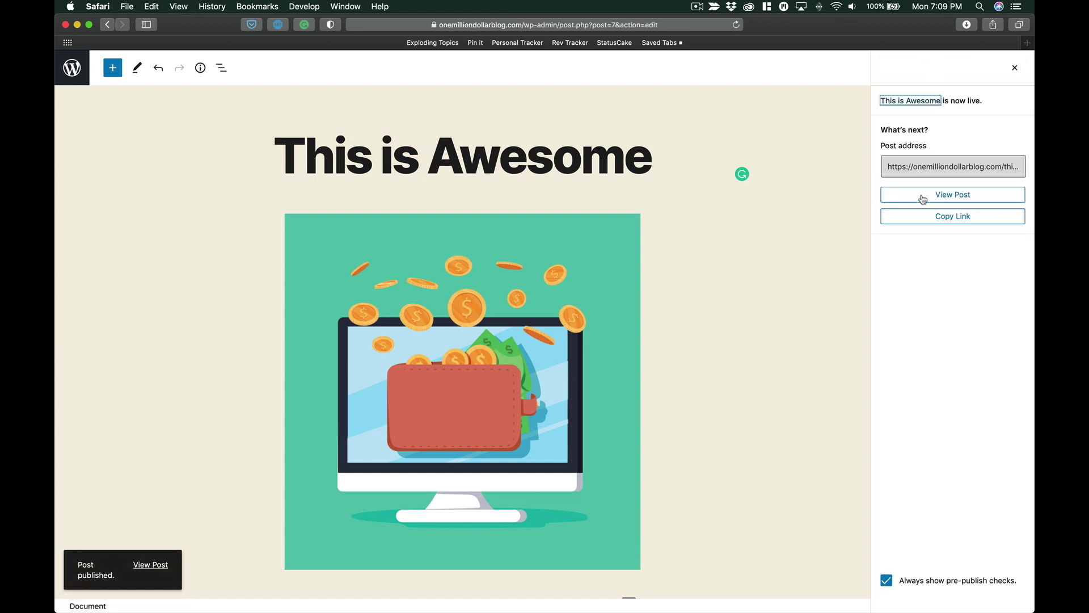
{"action": "left_click", "coordinate": [673, 60]}
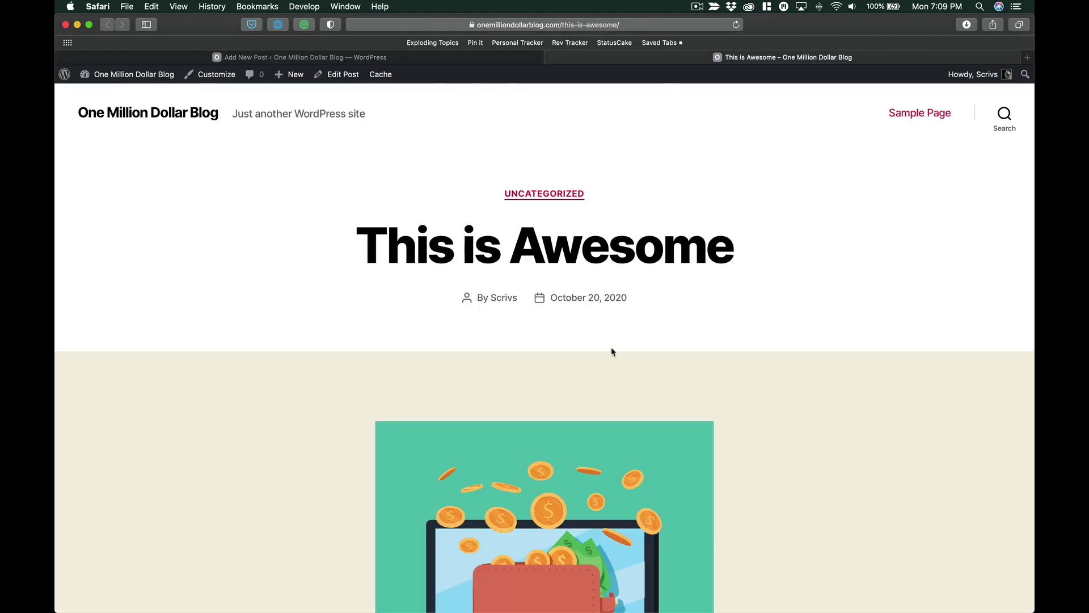
{"action": "scroll", "coordinate": [561, 474], "scroll_direction": "down", "scroll_amount": 3}
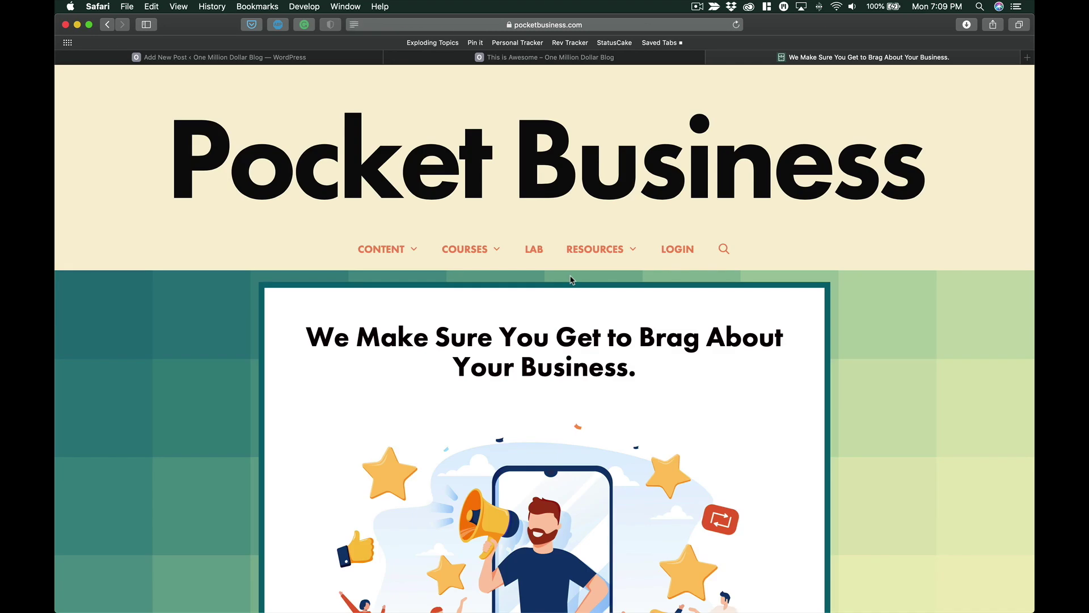
{"action": "scroll", "coordinate": [382, 439], "scroll_direction": "down", "scroll_amount": 5}
{"action": "scroll", "coordinate": [380, 439], "scroll_direction": "down", "scroll_amount": 10}
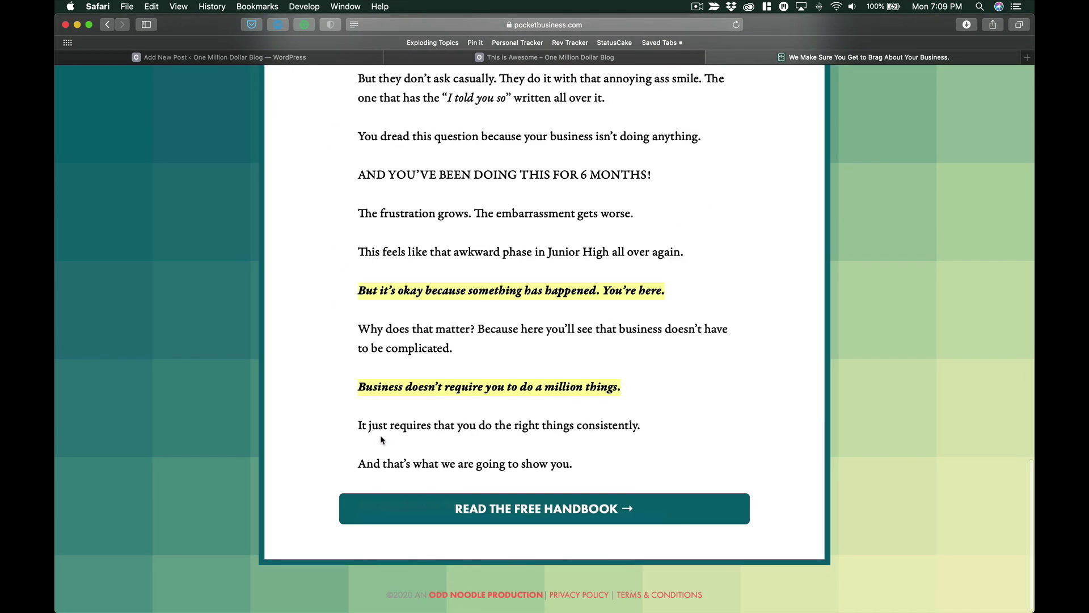
{"action": "scroll", "coordinate": [382, 441], "scroll_direction": "up", "scroll_amount": 15}
Go back from Pocket Business to the live 'This is Awesome' post, then to its editor.
{"action": "left_click", "coordinate": [657, 62]}
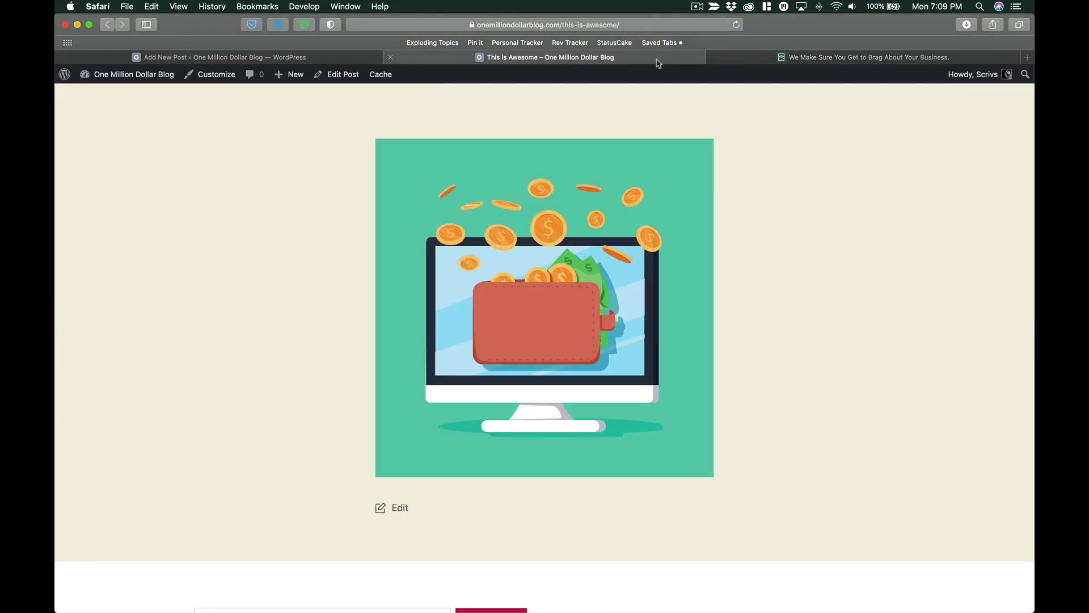
{"action": "left_click", "coordinate": [340, 60]}
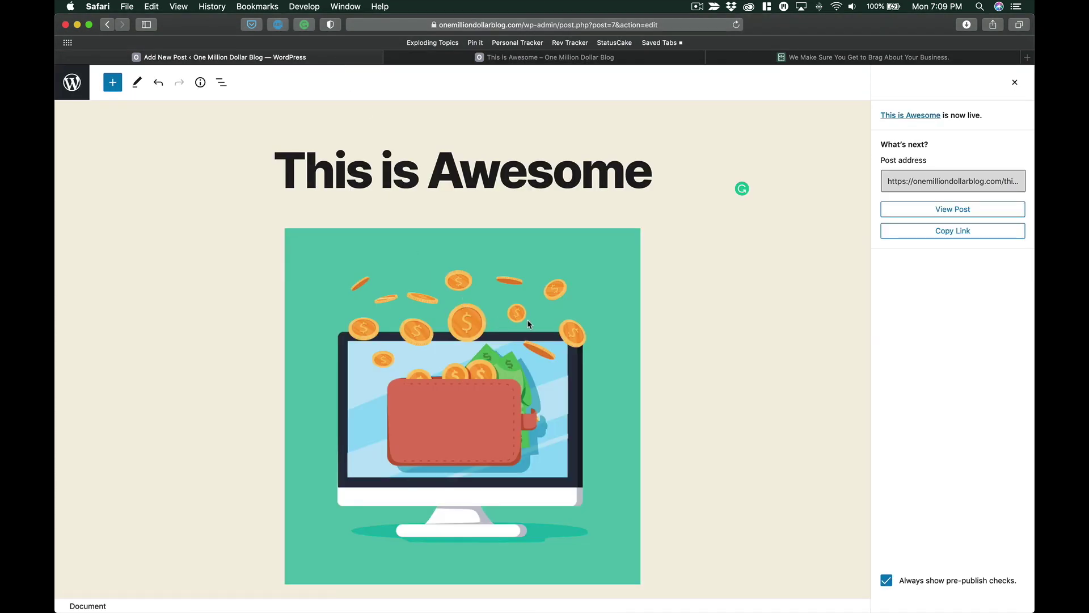
{"action": "left_click", "coordinate": [1014, 84]}
{"action": "left_click", "coordinate": [1014, 84]}
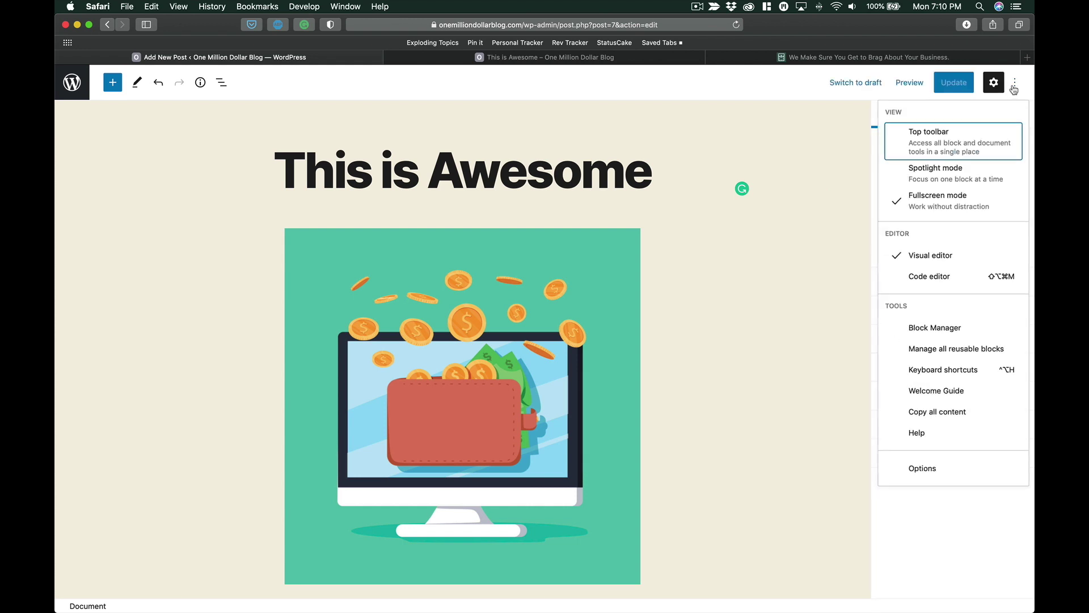
{"action": "left_click", "coordinate": [917, 276]}
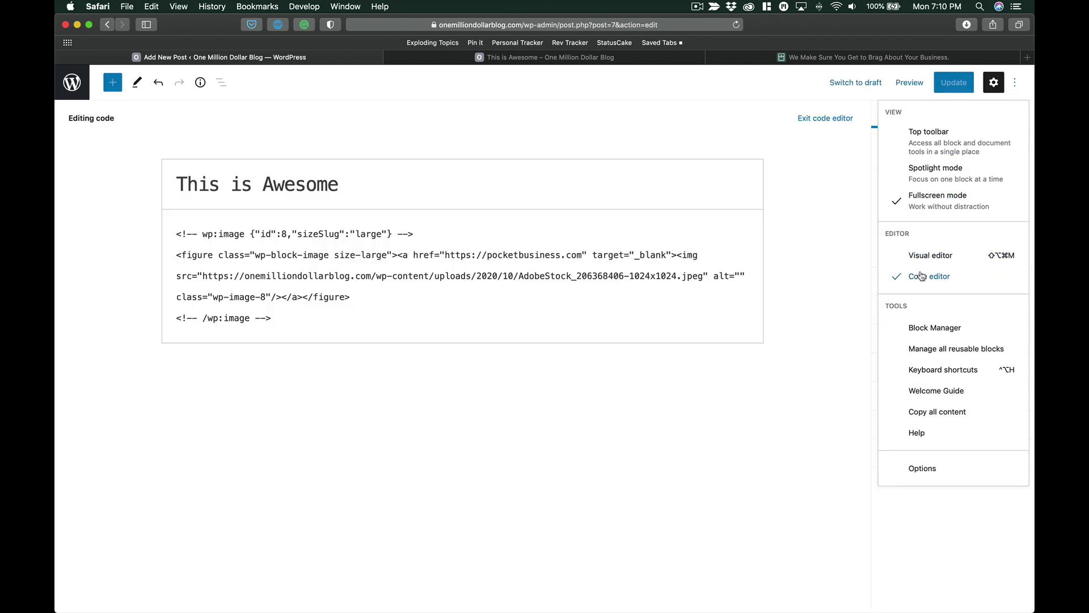
{"action": "left_click", "coordinate": [409, 310]}
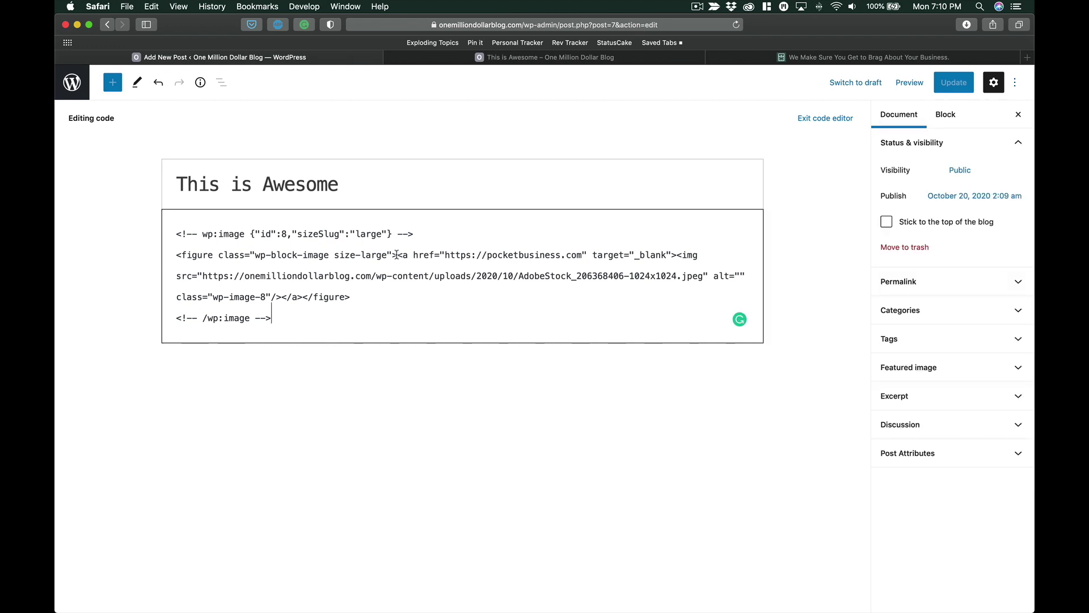
{"action": "left_click_drag", "start_coordinate": [396, 254], "coordinate": [402, 255]}
{"action": "left_click", "coordinate": [397, 248]}
{"action": "left_click_drag", "start_coordinate": [399, 255], "coordinate": [677, 254]}
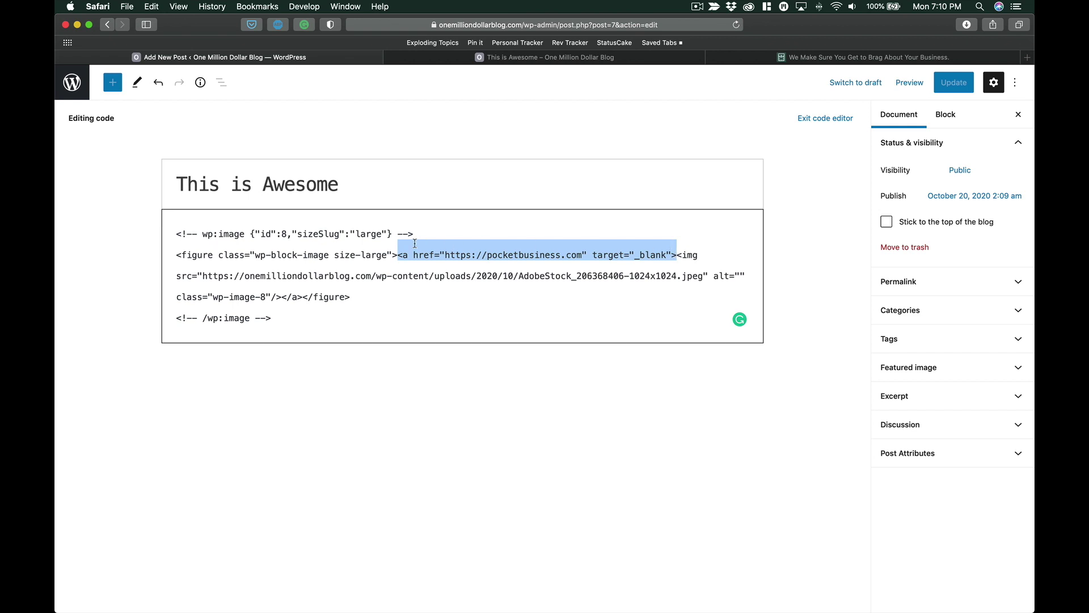
{"action": "left_click", "coordinate": [681, 255]}
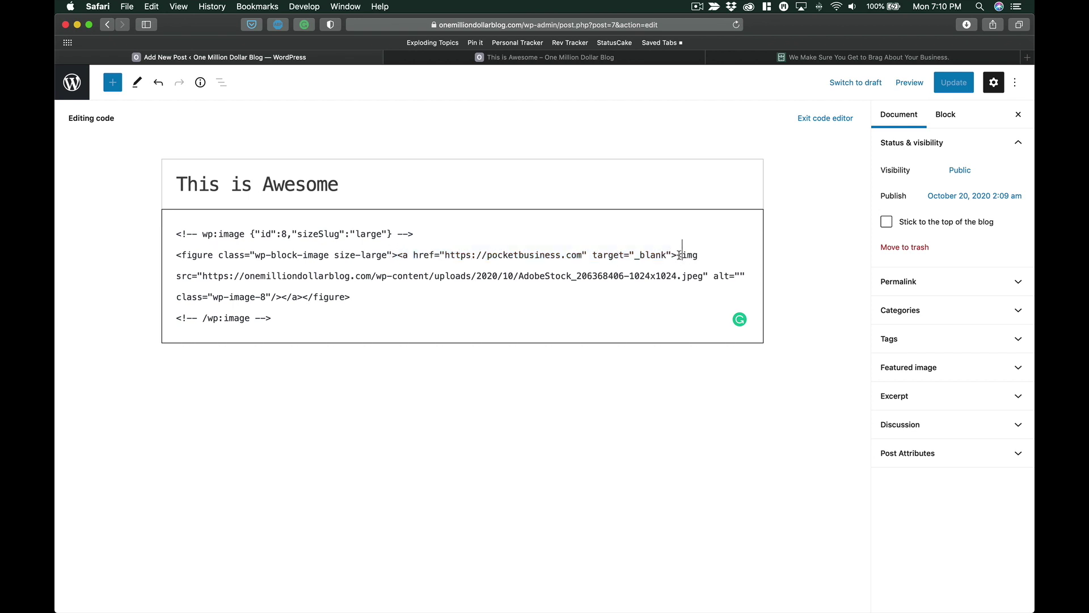
{"action": "left_click_drag", "start_coordinate": [677, 255], "coordinate": [282, 294]}
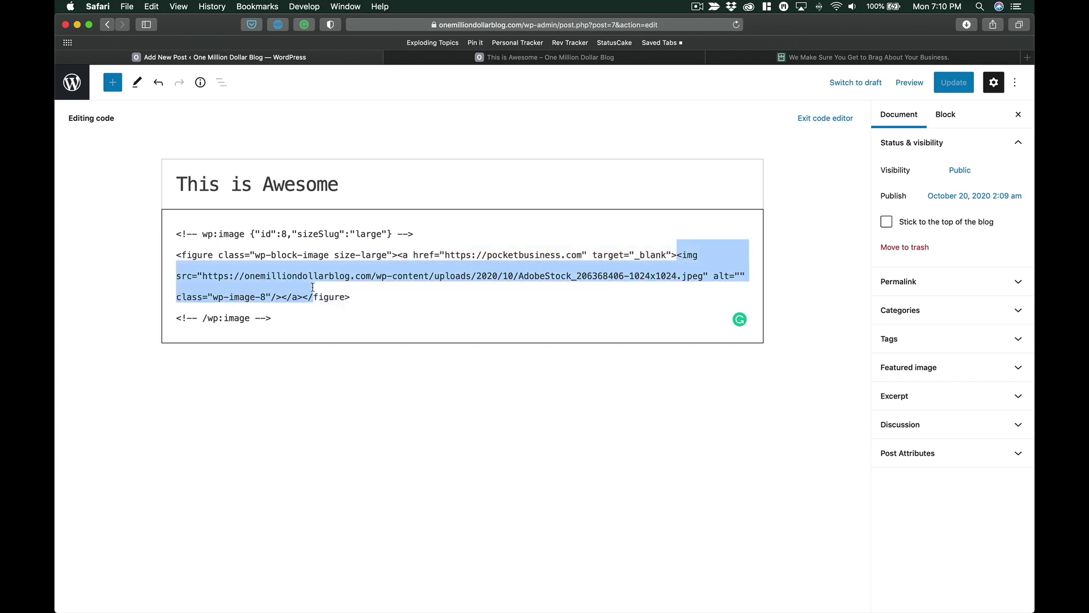
{"action": "left_click", "coordinate": [283, 296]}
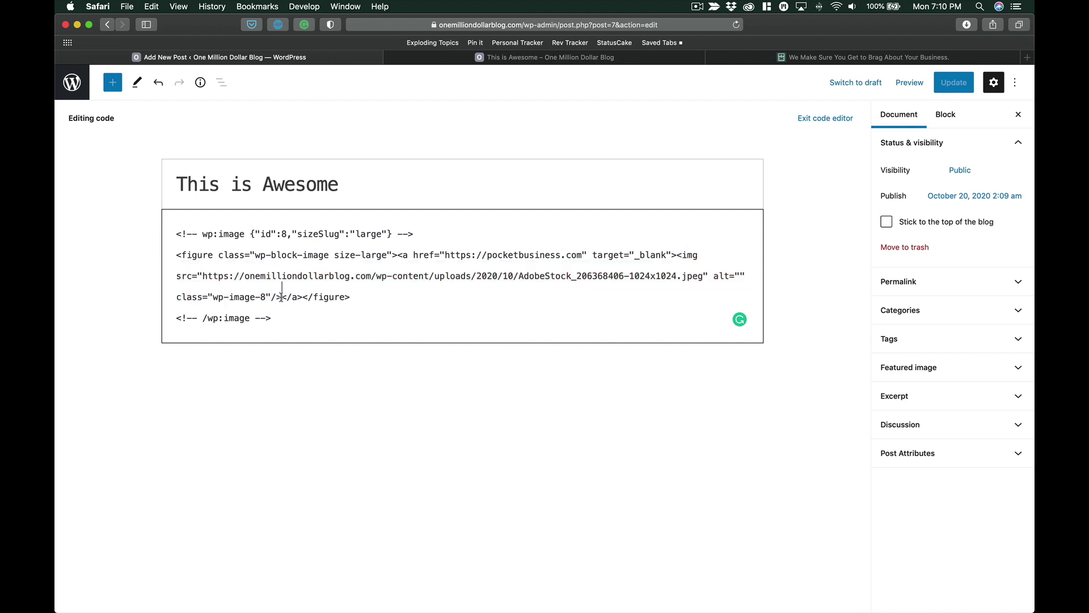
{"action": "left_click_drag", "start_coordinate": [282, 296], "coordinate": [304, 298]}
{"action": "left_click", "coordinate": [292, 323]}
{"action": "key", "text": "Return"}
{"action": "key", "text": "Return"}
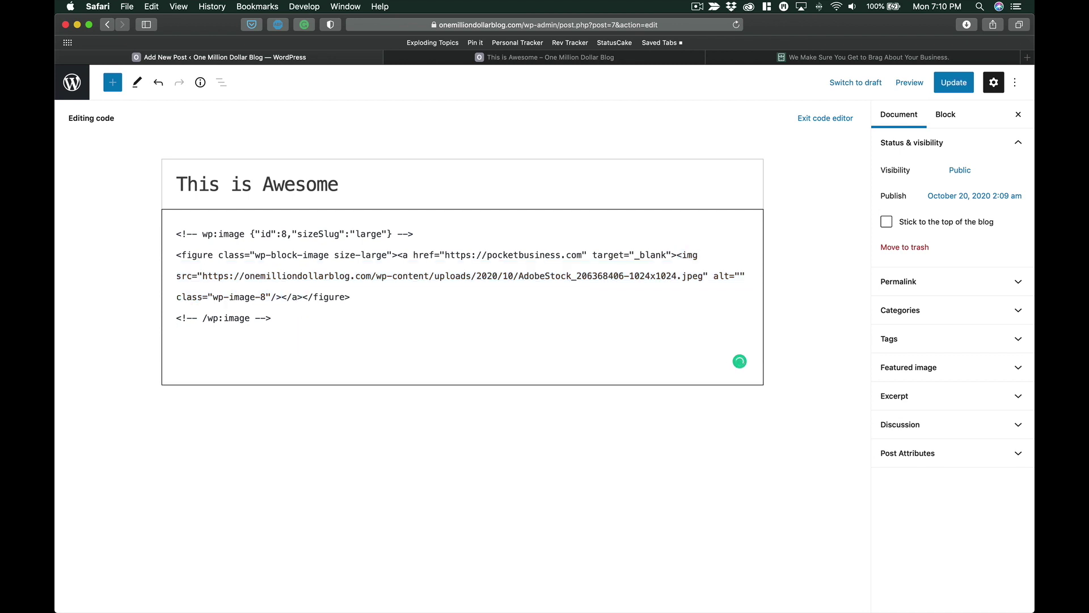
{"action": "type", "text": "<a h"}
{"action": "type", "text": "ref=\"https"}
{"action": "type", "text": "://pocketub"}
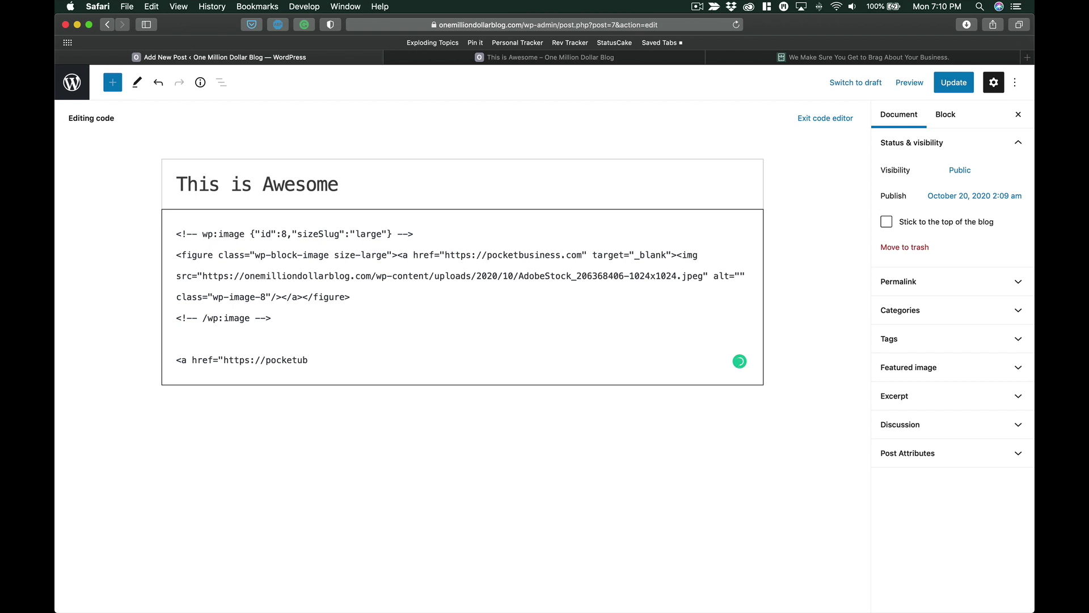
{"action": "key", "text": "BackSpace"}
{"action": "key", "text": "BackSpace"}
{"action": "type", "text": "business.com"}
{"action": "type", "text": "\">"}
{"action": "type", "text": "</a"}
{"action": "type", "text": ">"}
{"action": "key", "text": "Left"}
{"action": "key", "text": "Left"}
{"action": "key", "text": "Left"}
{"action": "key", "text": "Left"}
{"action": "type", "text": "<"}
{"action": "type", "text": "img src=\""}
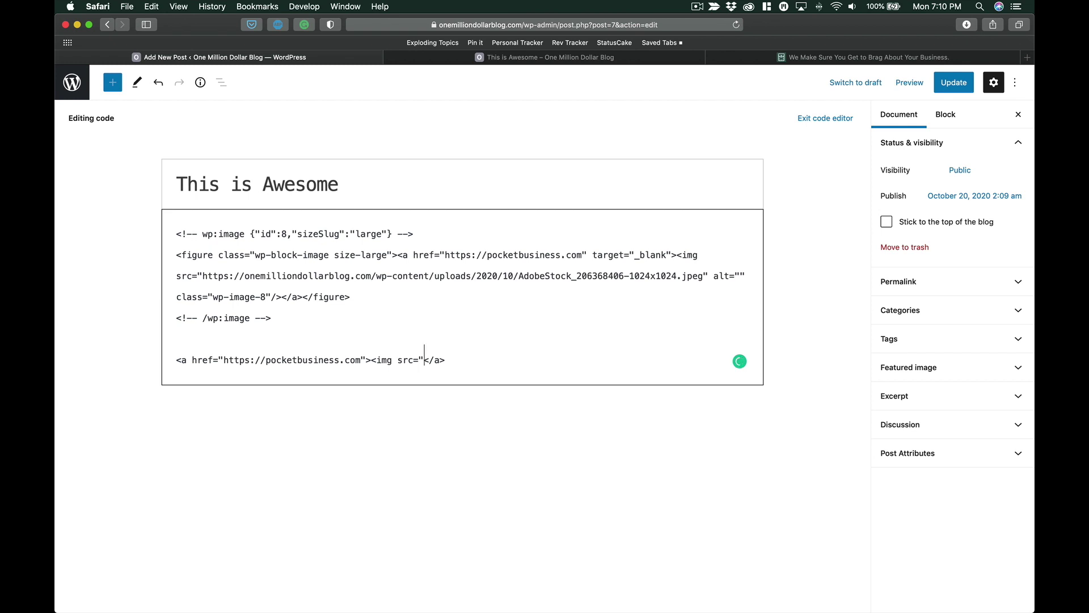
Copy the wallet image's file URL from the Media Library and return to the post editor.
{"action": "left_click", "coordinate": [75, 92], "text": "super"}
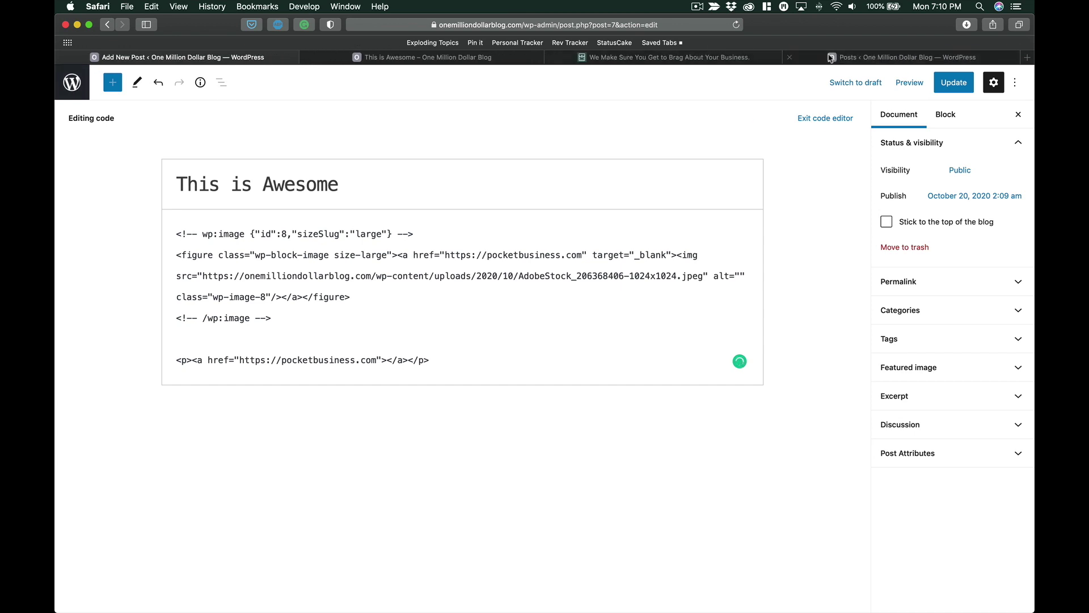
{"action": "left_click", "coordinate": [841, 58]}
{"action": "mouse_move", "coordinate": [86, 220]}
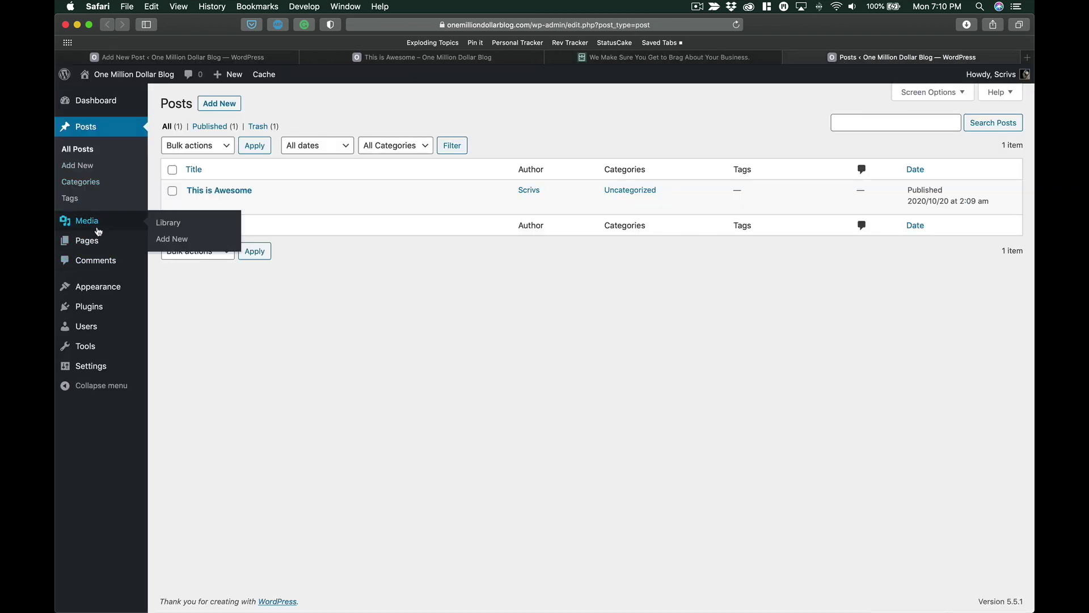
{"action": "left_click", "coordinate": [171, 223]}
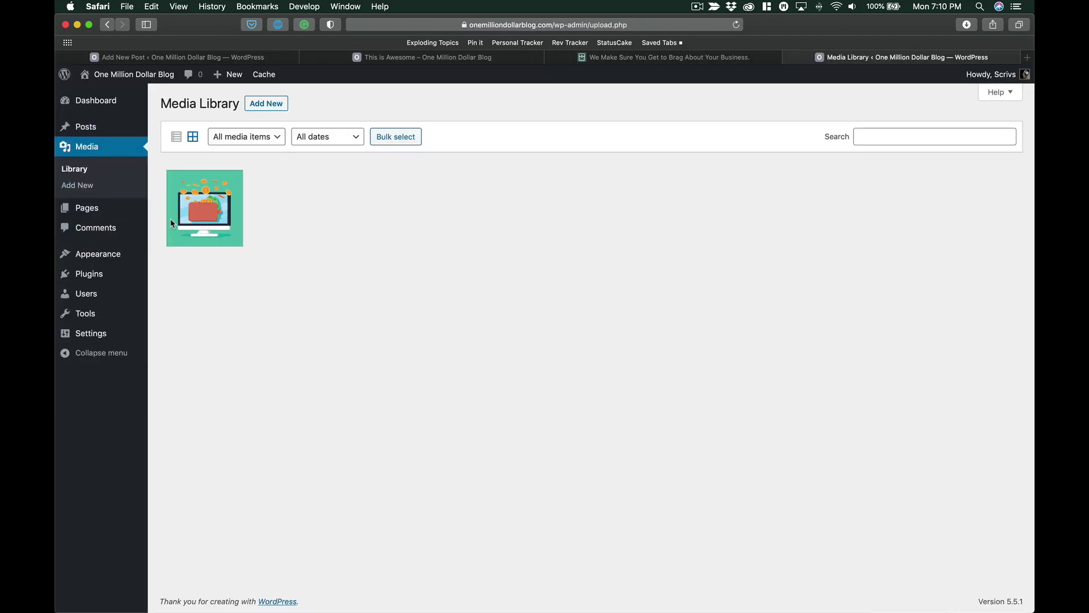
{"action": "left_click", "coordinate": [197, 212]}
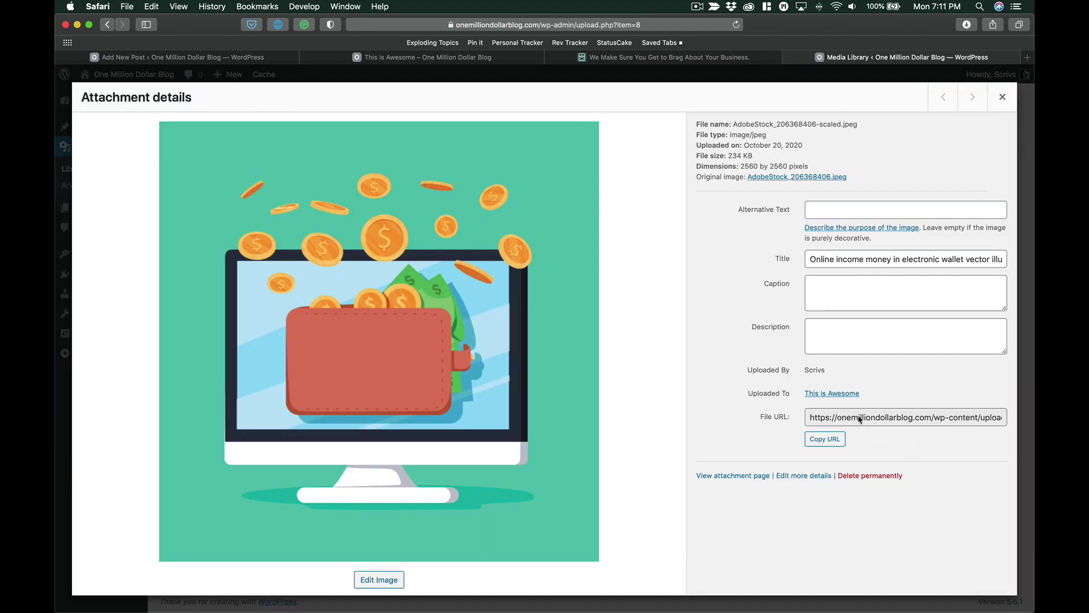
{"action": "left_click", "coordinate": [832, 439]}
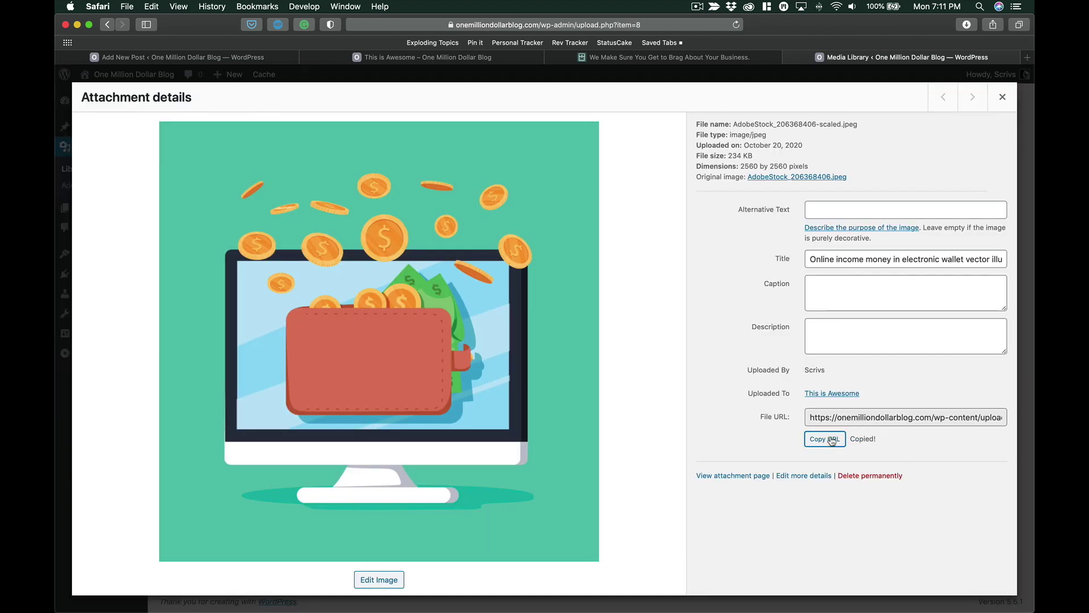
{"action": "left_click", "coordinate": [241, 60]}
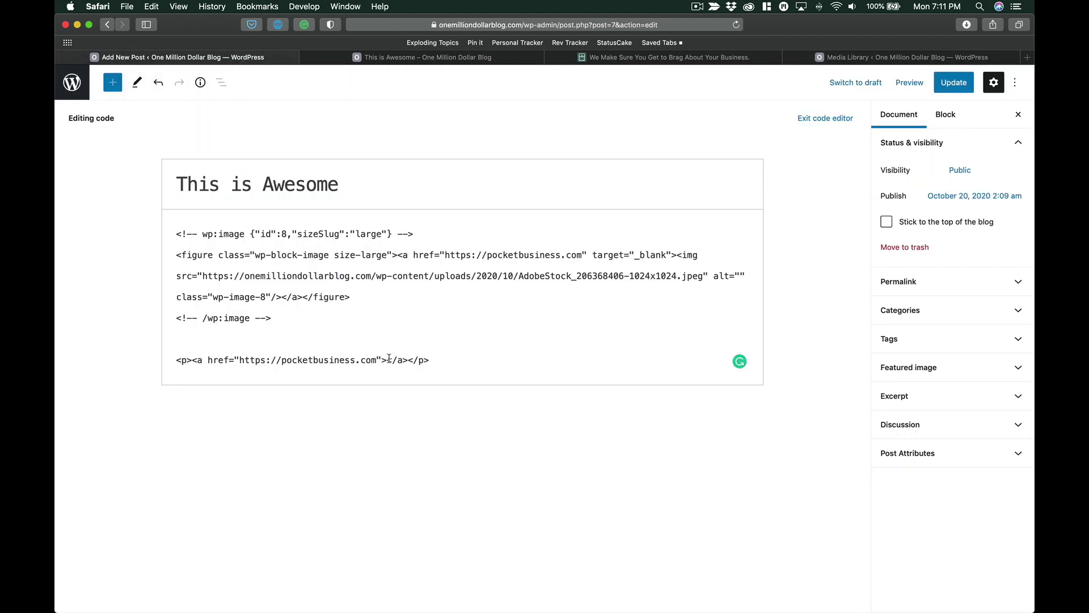
Add an img tag with the pasted wallet image URL inside the second link, then save.
{"action": "left_click", "coordinate": [388, 359]}
{"action": "type", "text": "<img"}
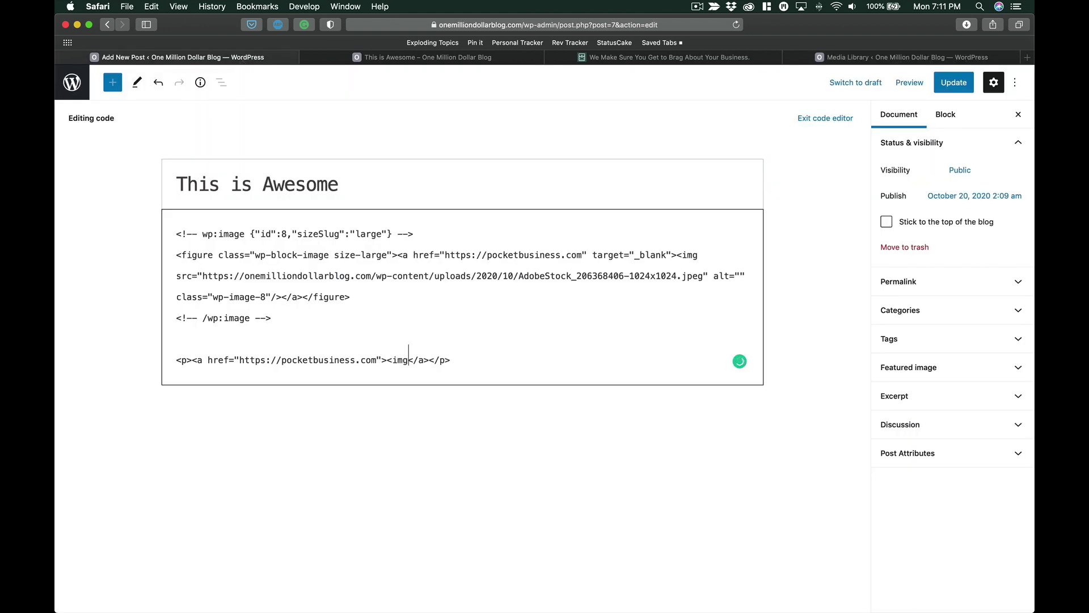
{"action": "type", "text": " src"}
{"action": "type", "text": "=\""}
{"action": "type", "text": "https://onemilliondollarblog.com/wp-content/uploads/2020/10/AdobeStock_206368406-scaled.jpeg"}
{"action": "type", "text": "\""}
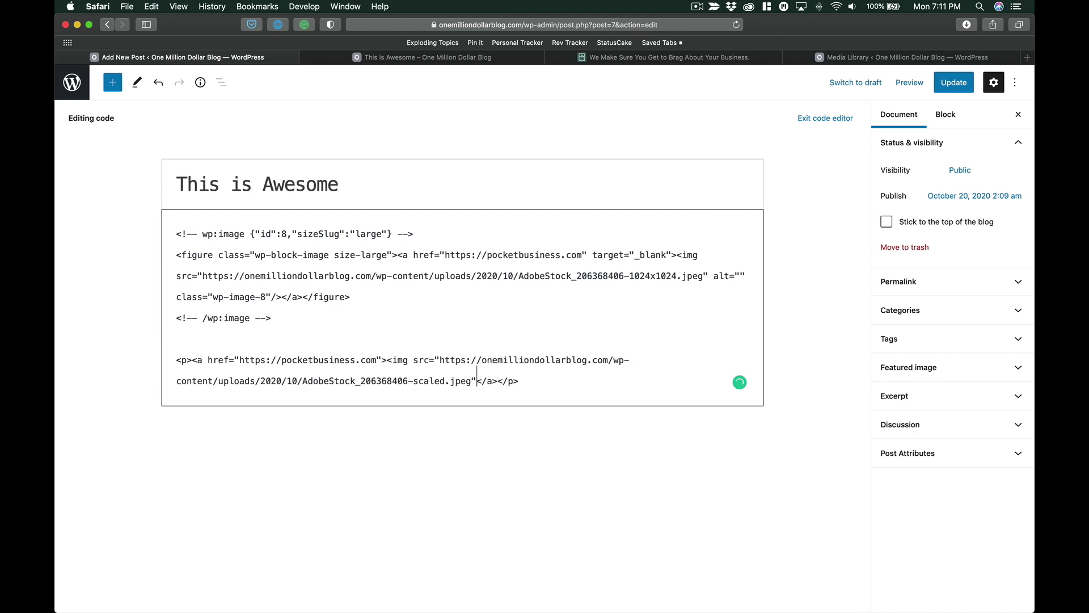
{"action": "type", "text": ">"}
{"action": "key", "text": "super+s"}
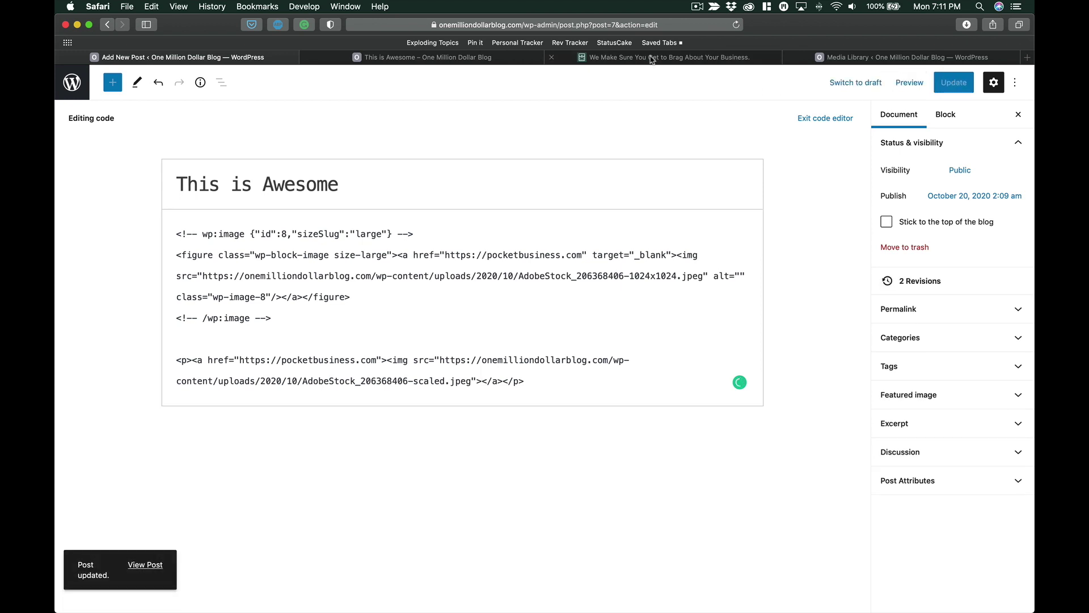
Switch to the live 'This is Awesome' post to see the second wallet image.
{"action": "left_click", "coordinate": [446, 57]}
{"action": "scroll", "coordinate": [213, 272], "scroll_direction": "down", "scroll_amount": 1}
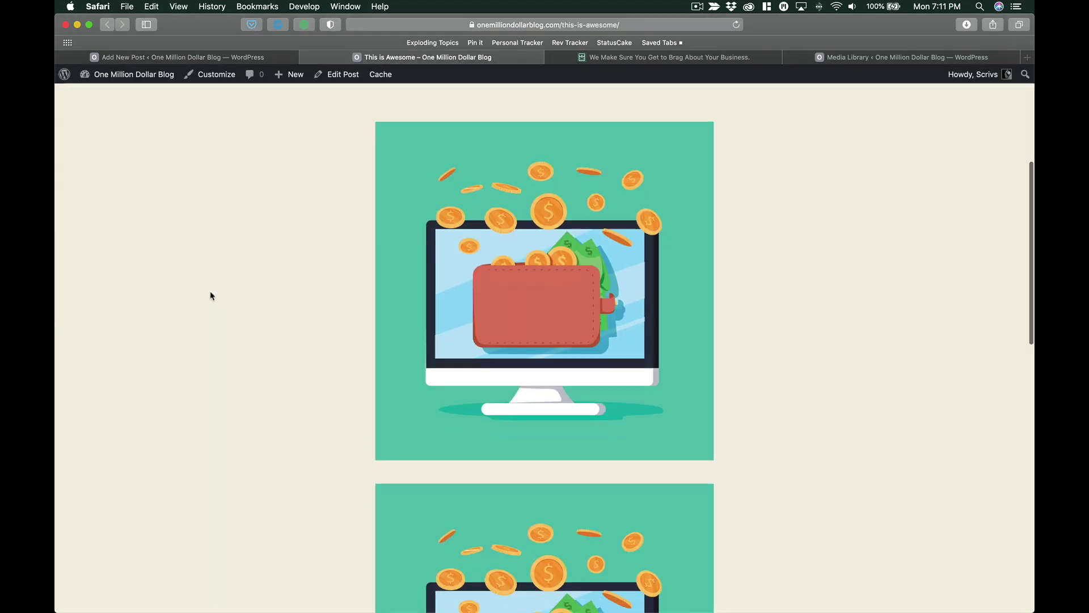
{"action": "scroll", "coordinate": [211, 295], "scroll_direction": "down", "scroll_amount": 3}
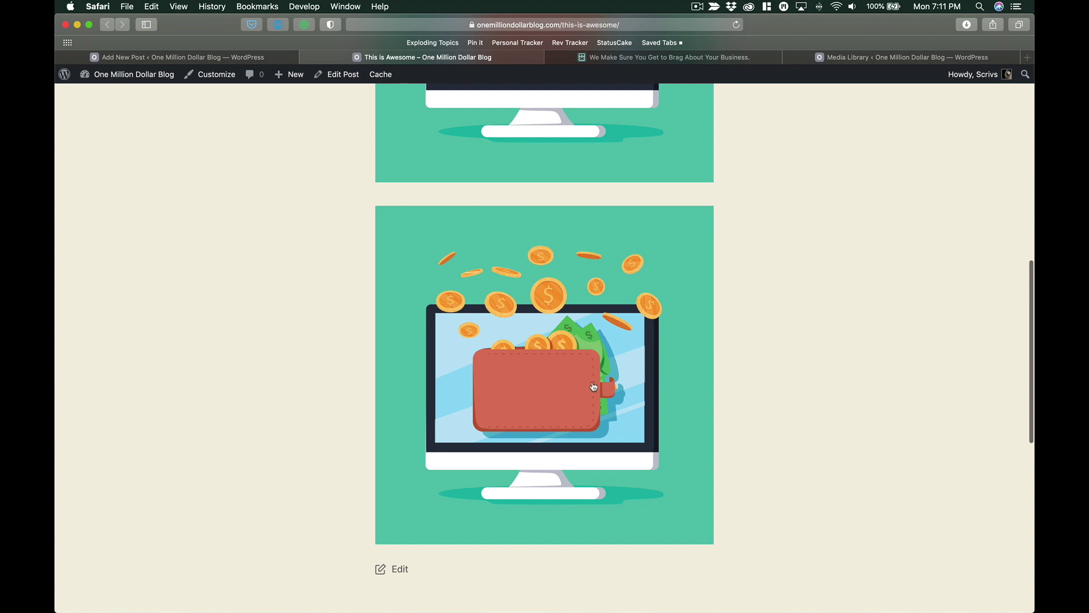